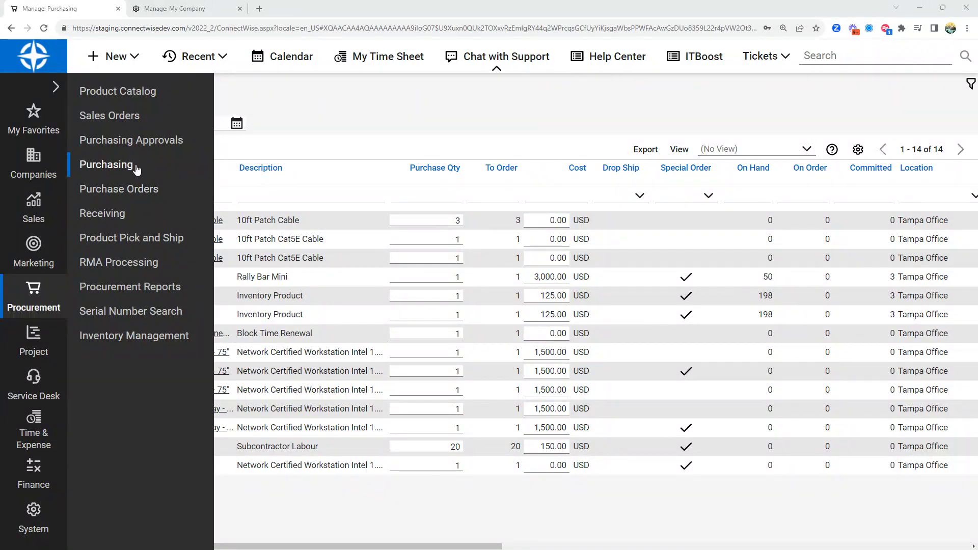
Open Procurement > Purchasing to list the 14 items awaiting order at Tampa Office
click(136, 165)
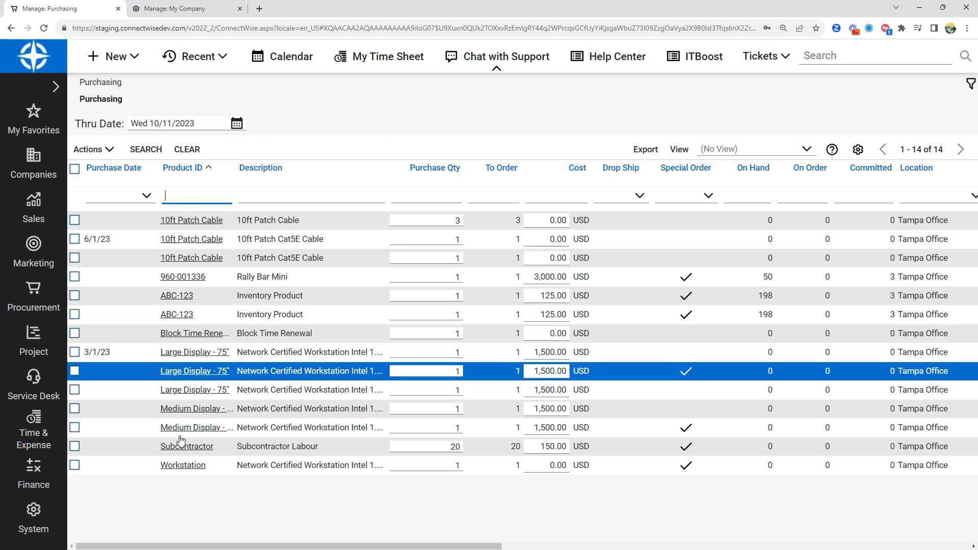
click(32, 291)
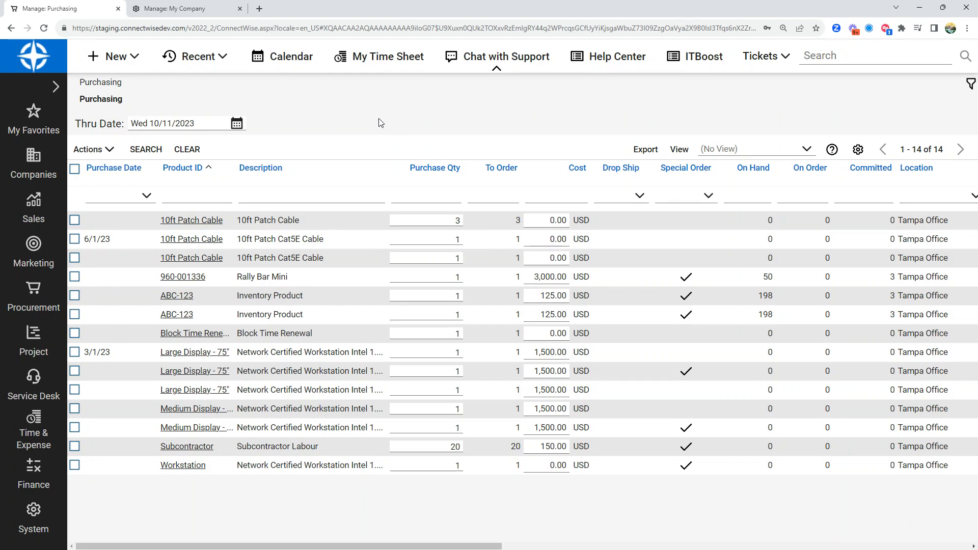
click(74, 169)
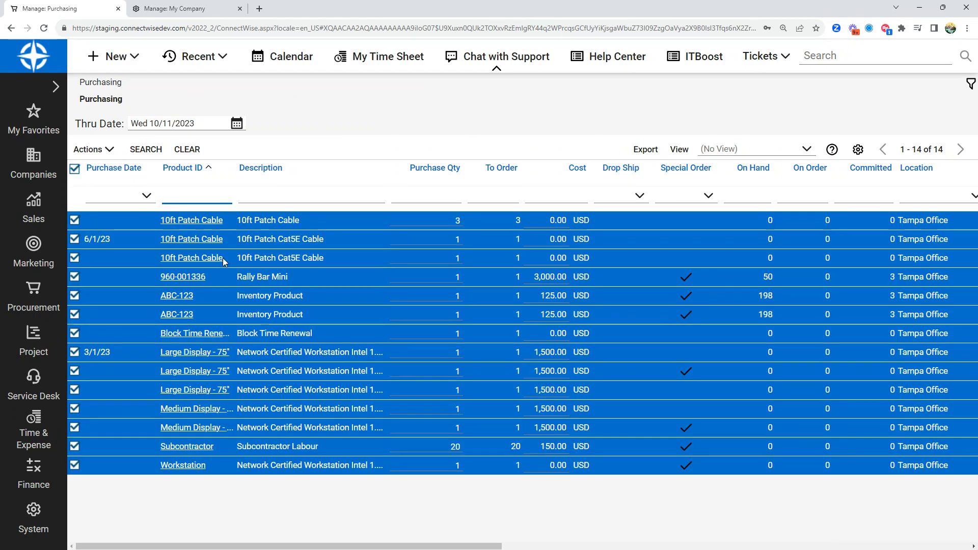
click(105, 151)
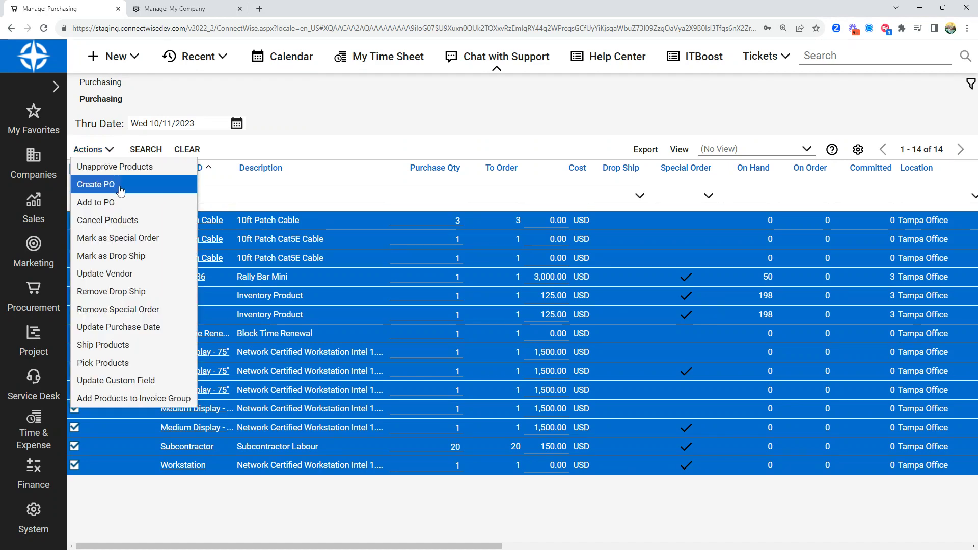
click(337, 117)
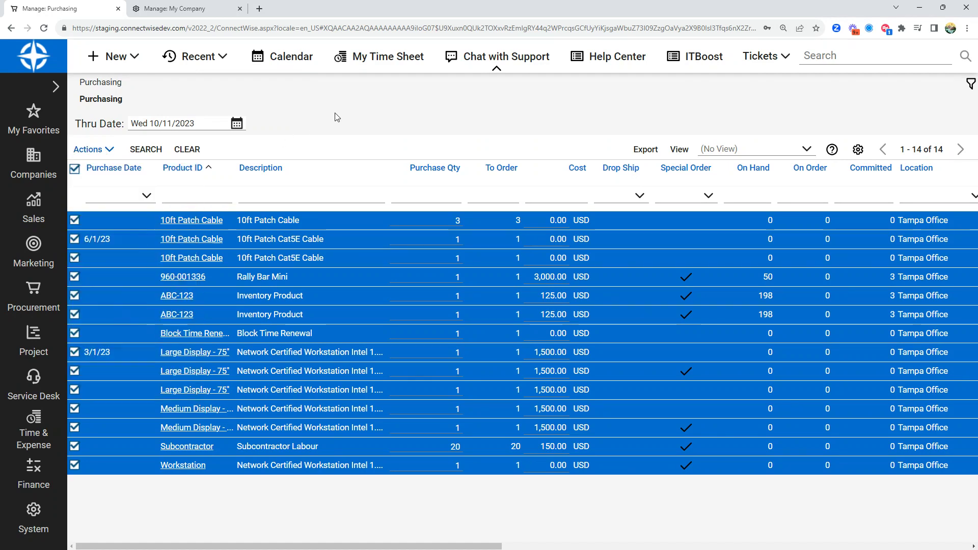
click(74, 168)
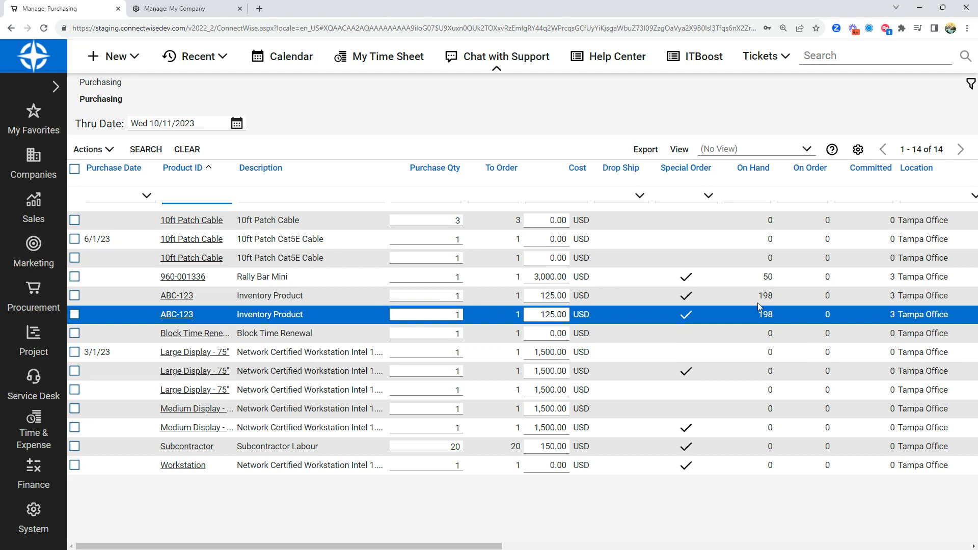
Start a new custom view named 'On Hand', shared with everyone
click(681, 151)
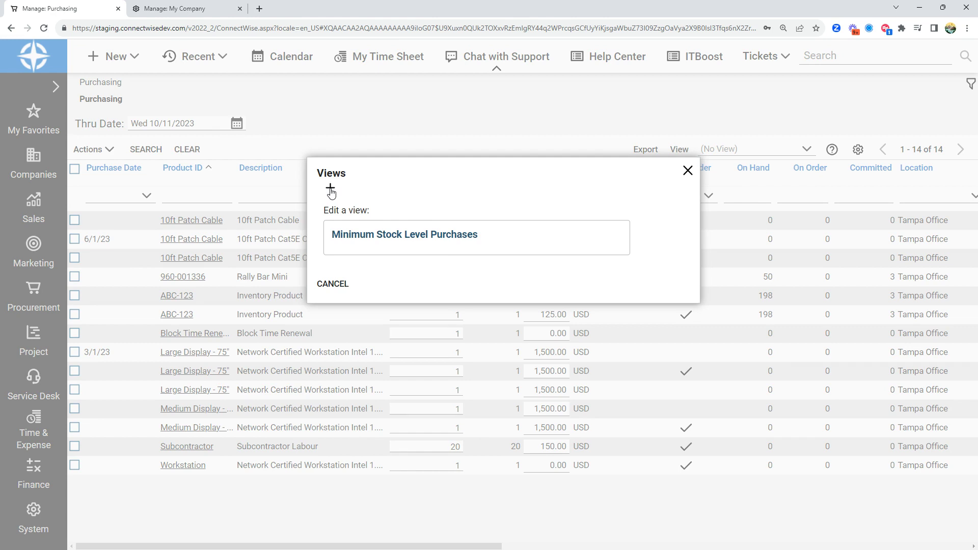
click(330, 187)
click(327, 107)
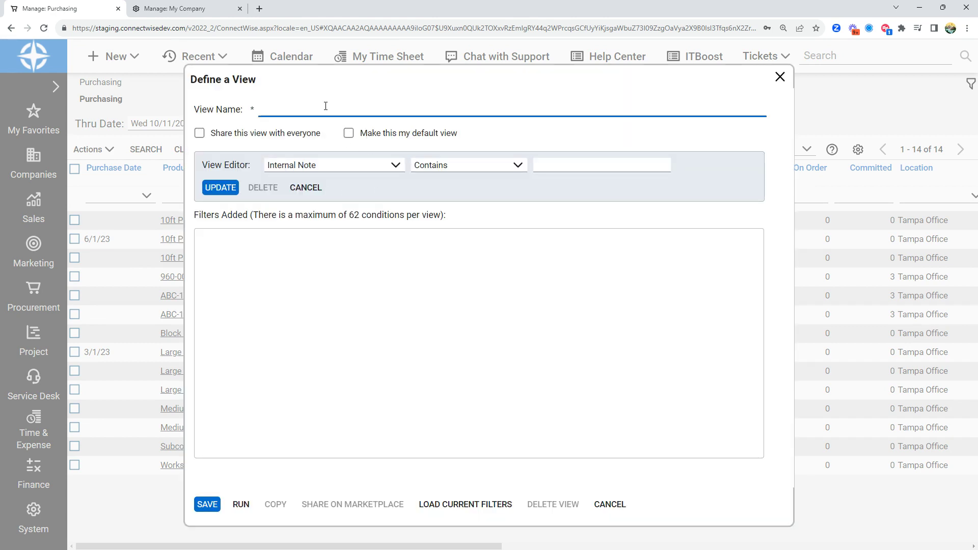
text(On Hand)
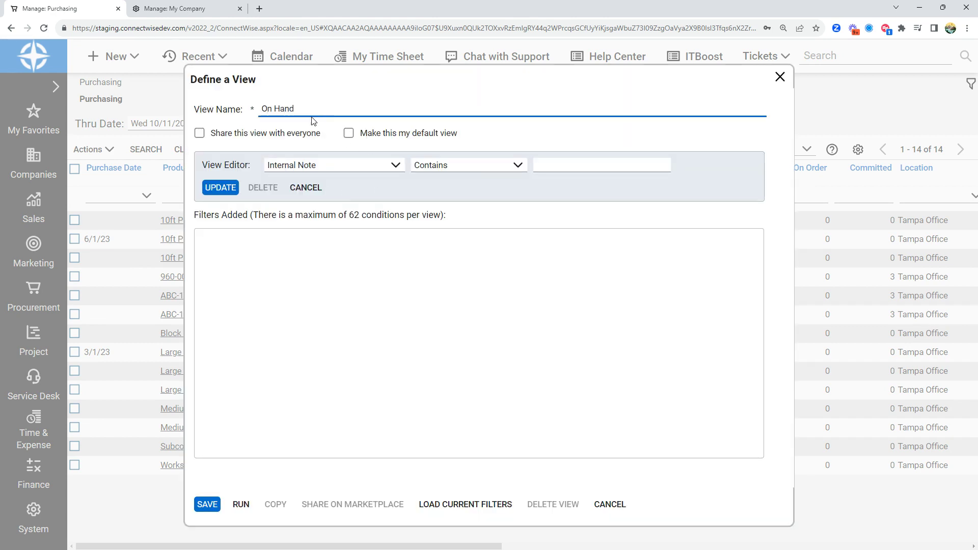
click(301, 136)
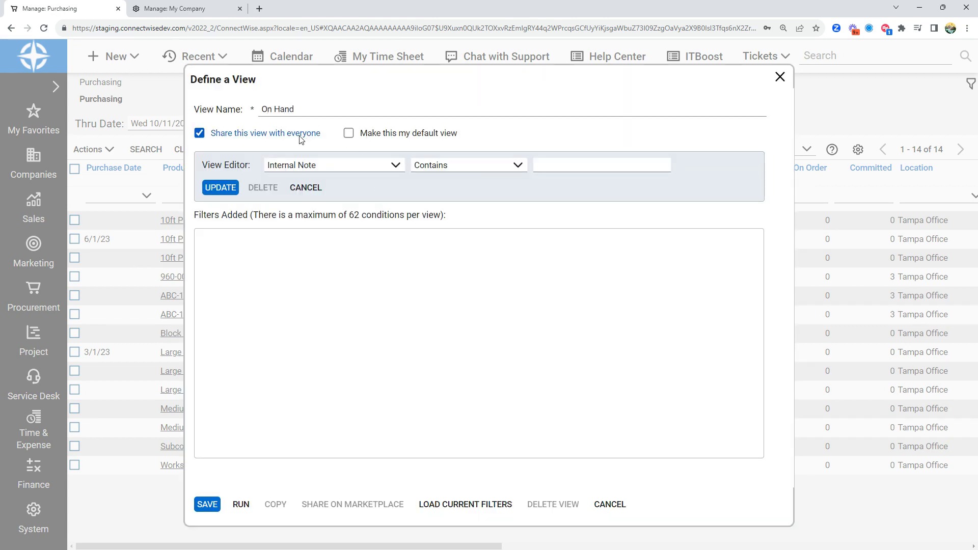
Add the filter On Hand greater than 0 and run the view to preview it
click(394, 166)
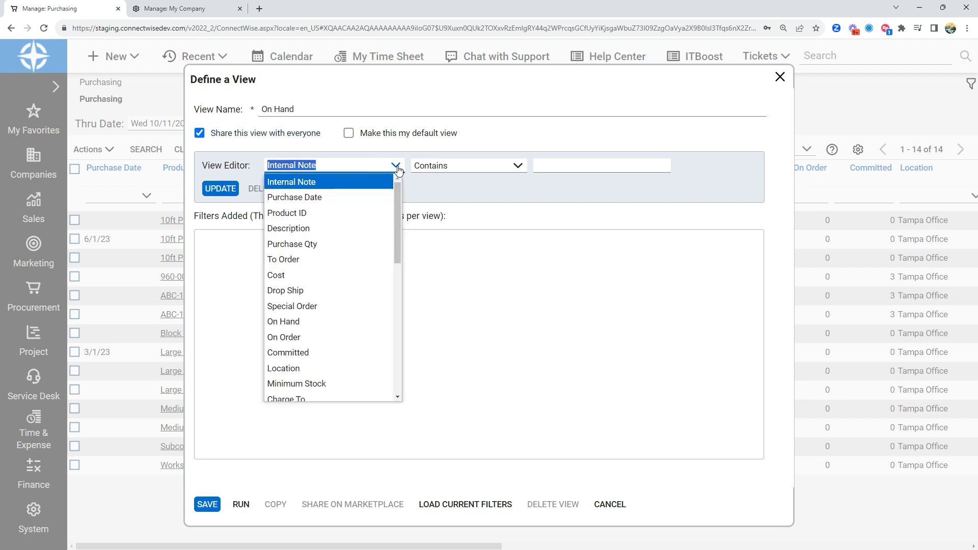
click(321, 330)
click(513, 169)
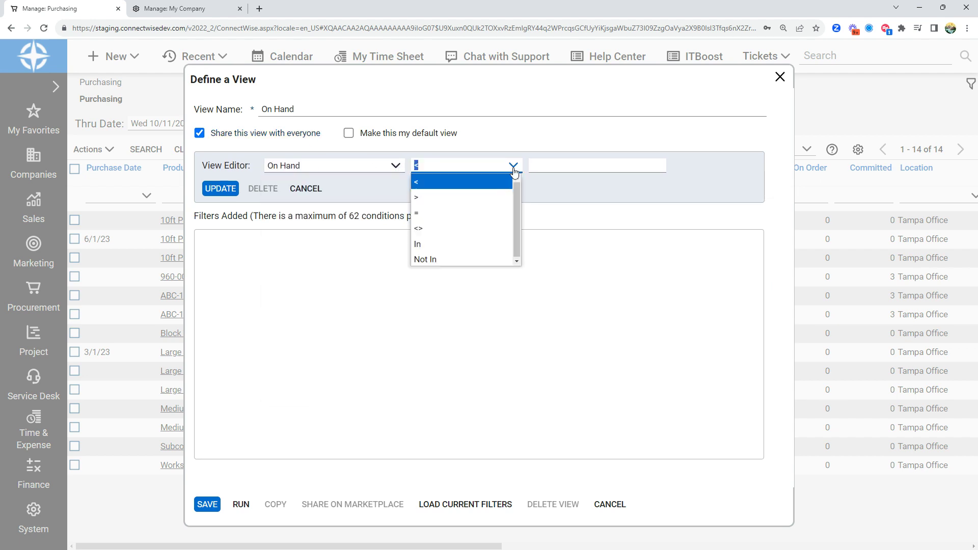
click(468, 197)
click(548, 164)
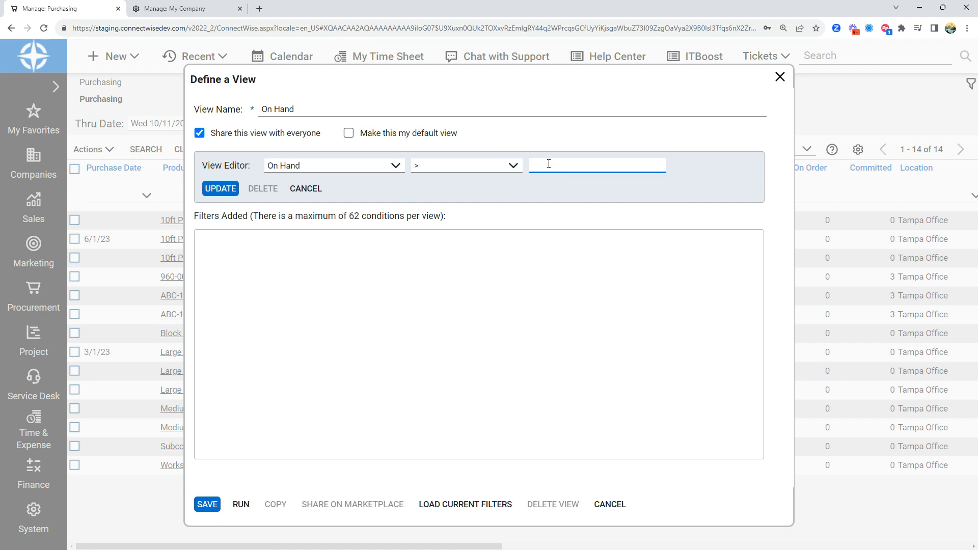
click(220, 189)
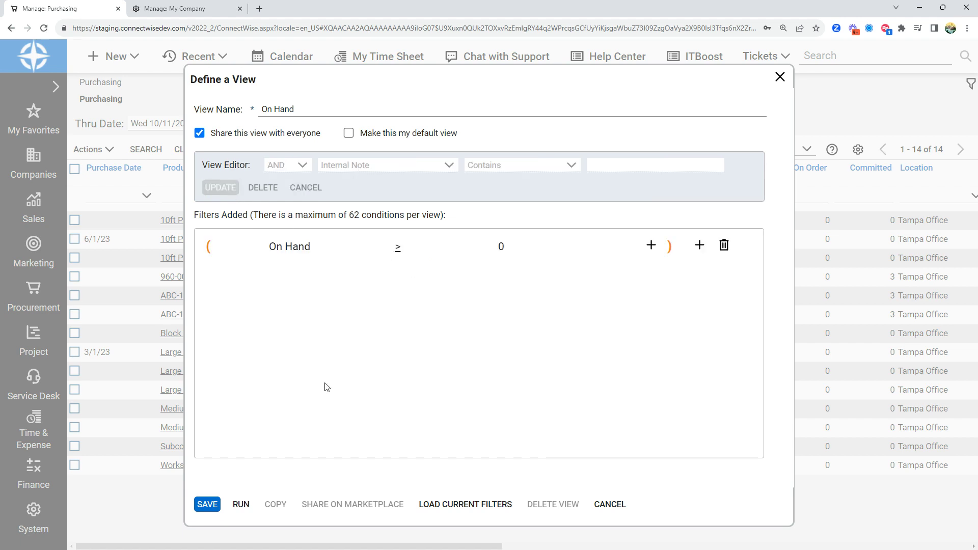
click(241, 505)
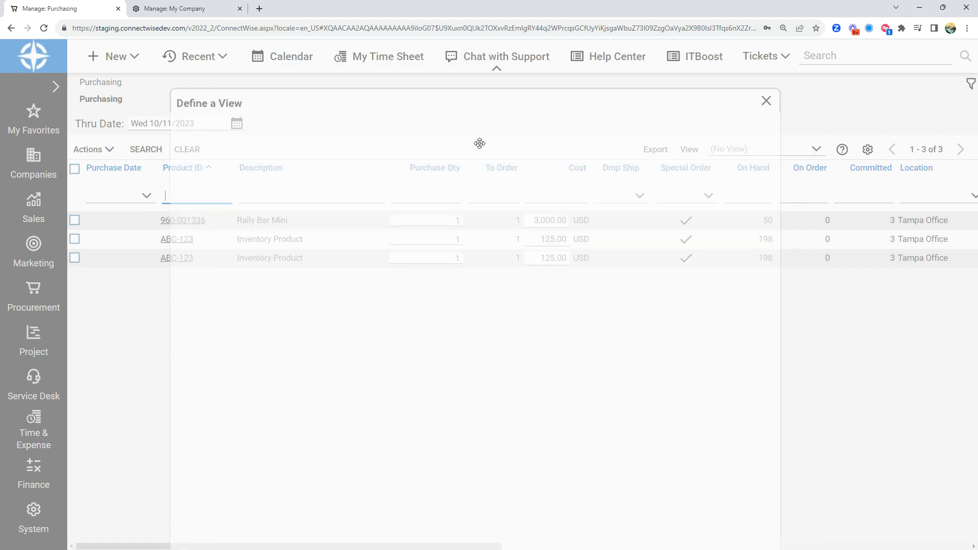
Save the On Hand view, leaving Rally Bar Mini and the two ABC-123 lines
click(177, 527)
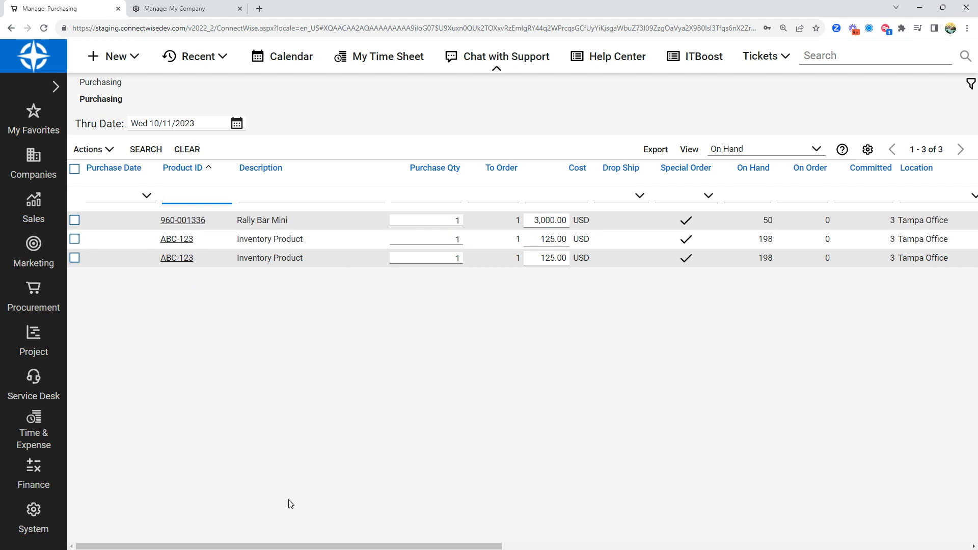
drag(326, 545, 505, 545)
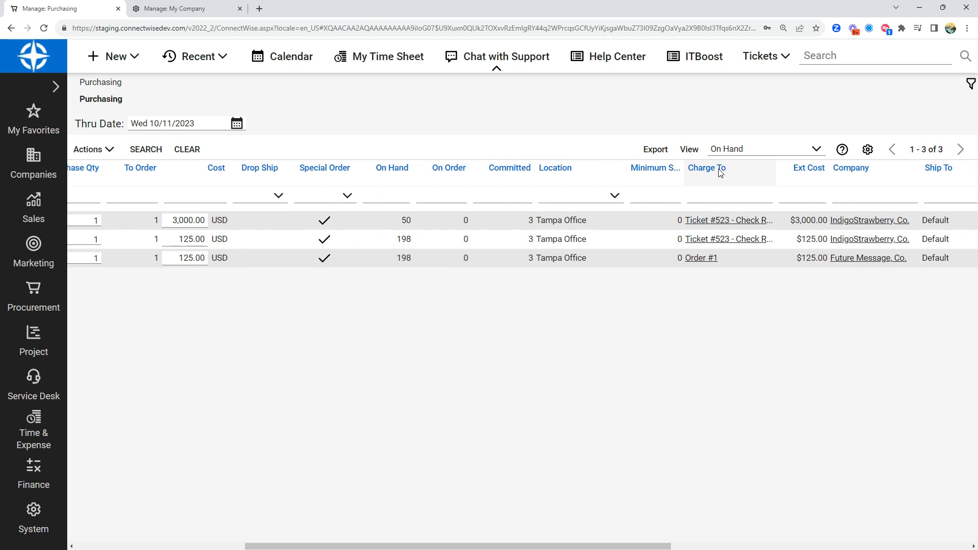
click(868, 151)
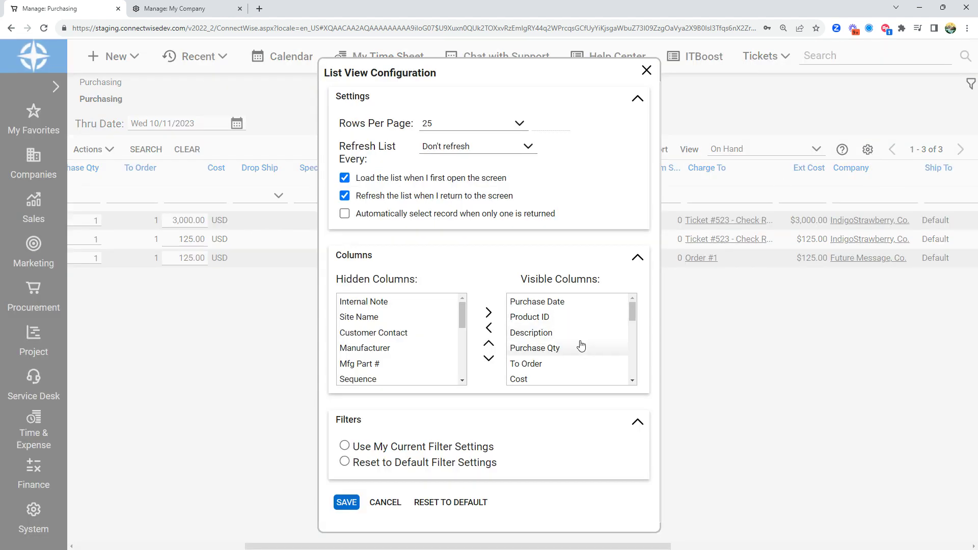
scroll(581, 346, down, 2)
scroll(581, 346, down, 5)
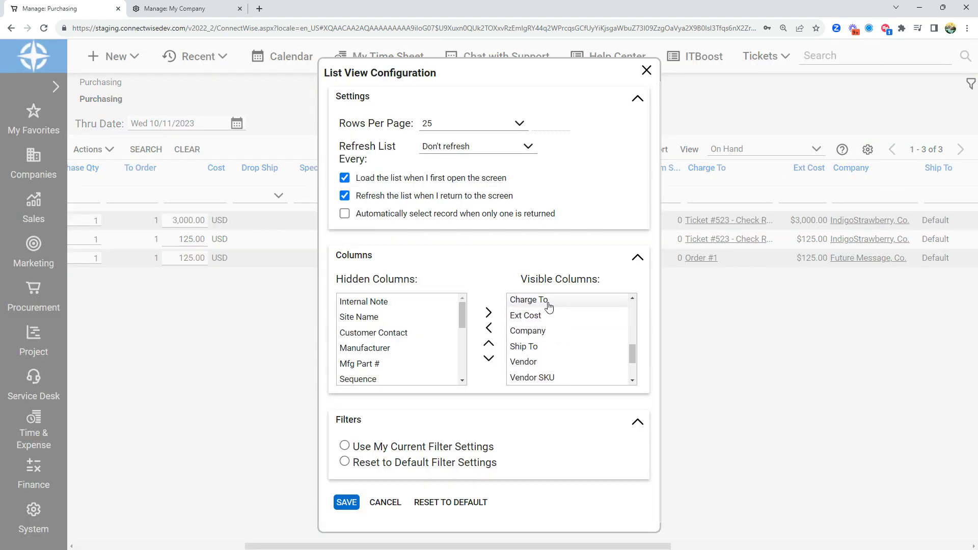
click(546, 300)
click(488, 327)
scroll(402, 361, down, 5)
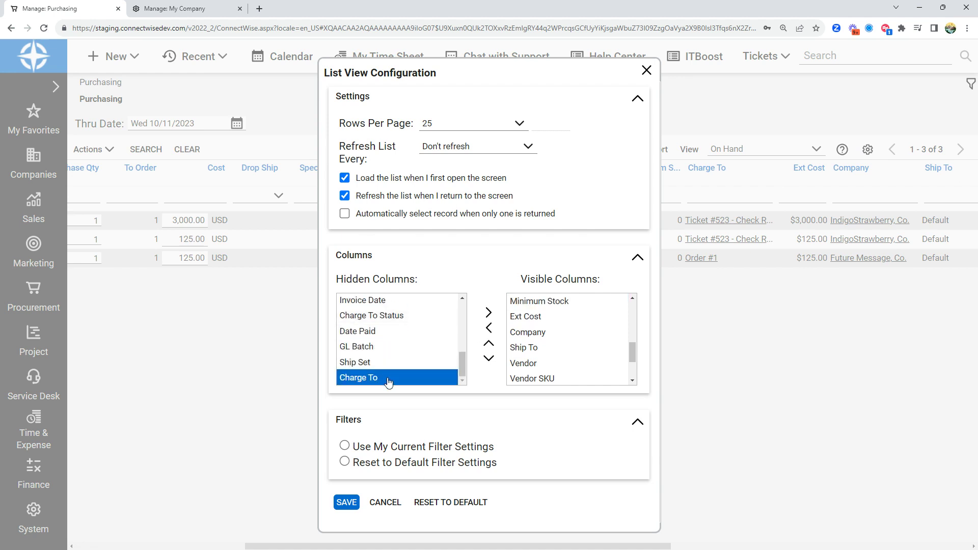
click(488, 313)
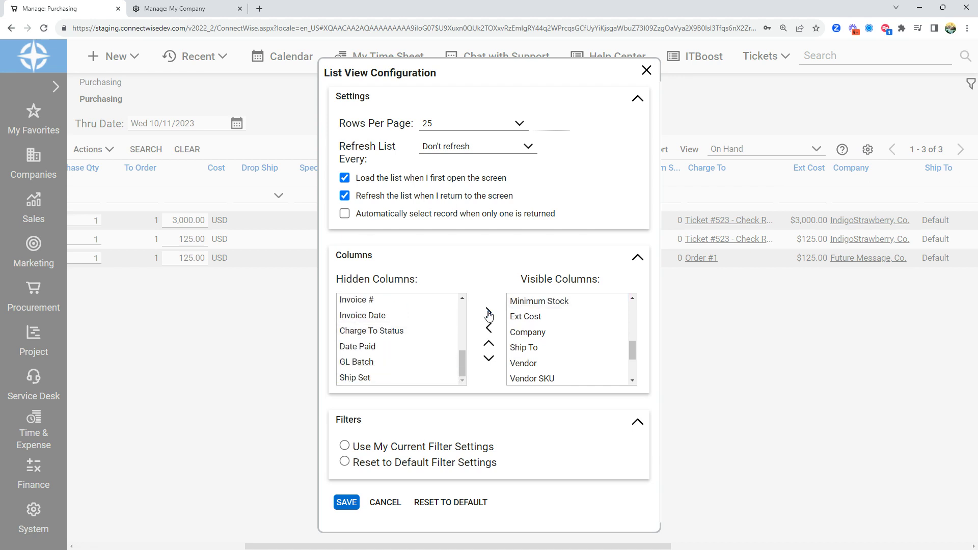
click(390, 503)
drag(738, 174, 415, 170)
Widen the Charge To column so full ticket names like Check Remote Backup show
drag(478, 173, 627, 171)
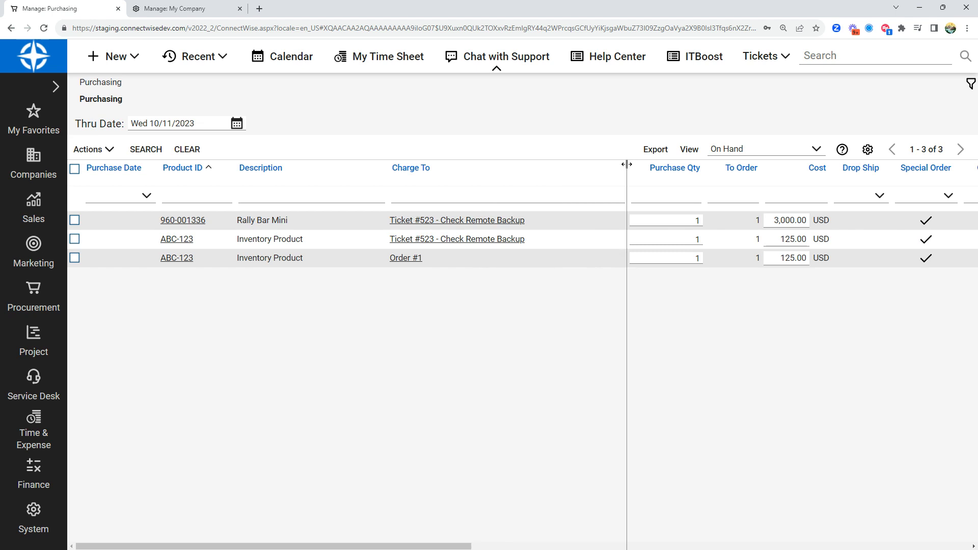